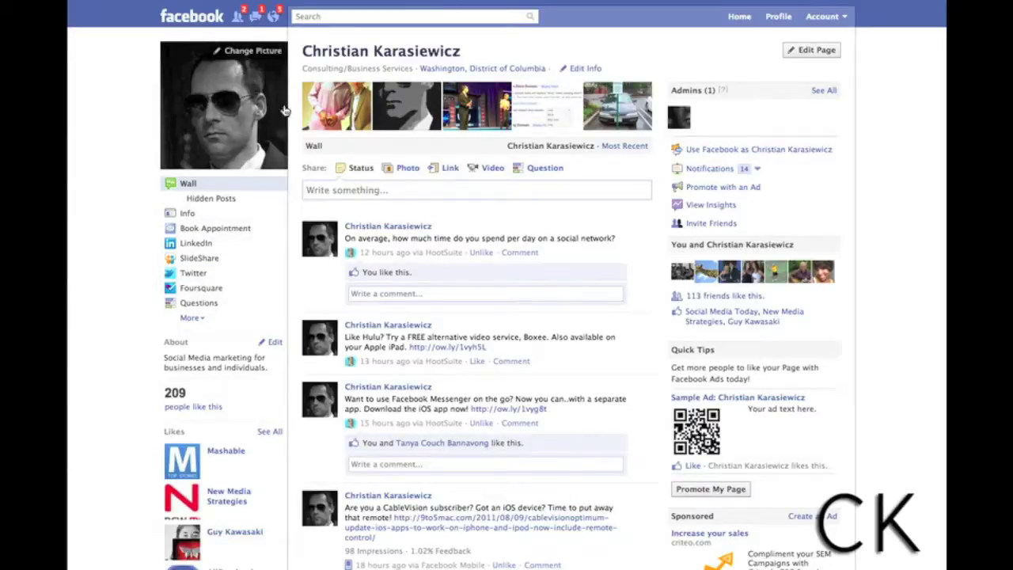
Search Facebook for 'flickr' and filter the full results to Apps to find Flickr
left_click(343, 18)
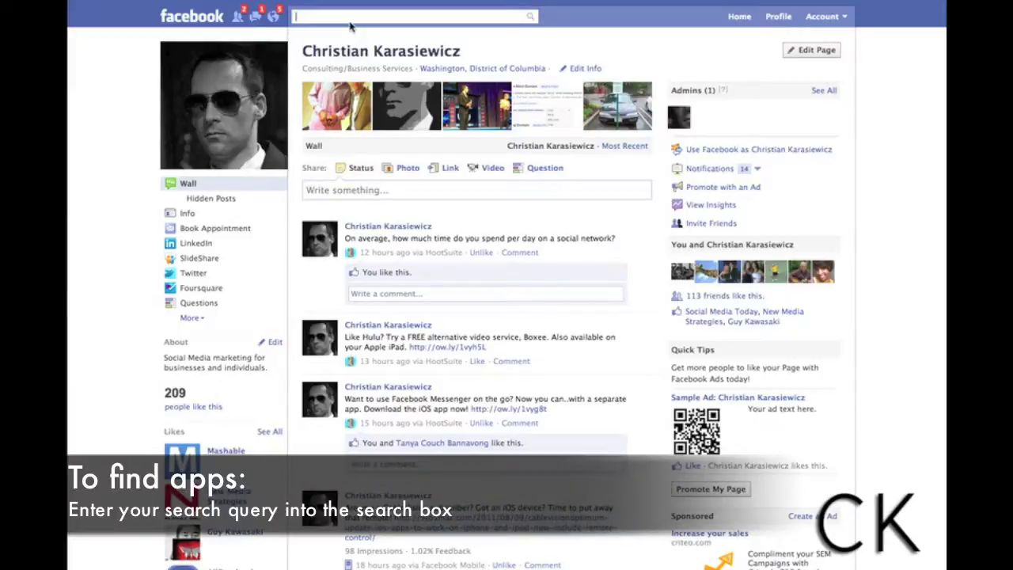
type("flickr")
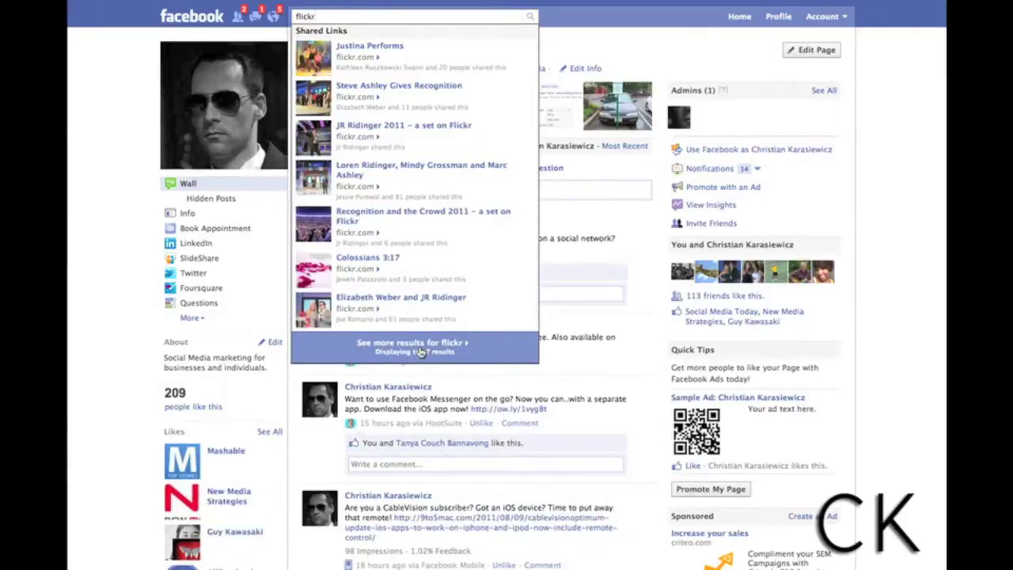
left_click(421, 346)
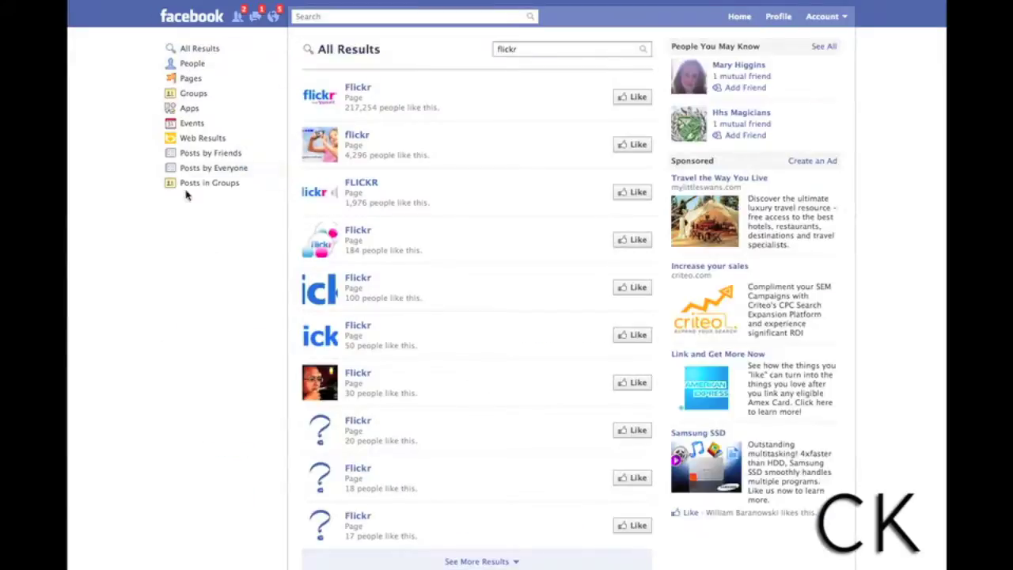
left_click(189, 110)
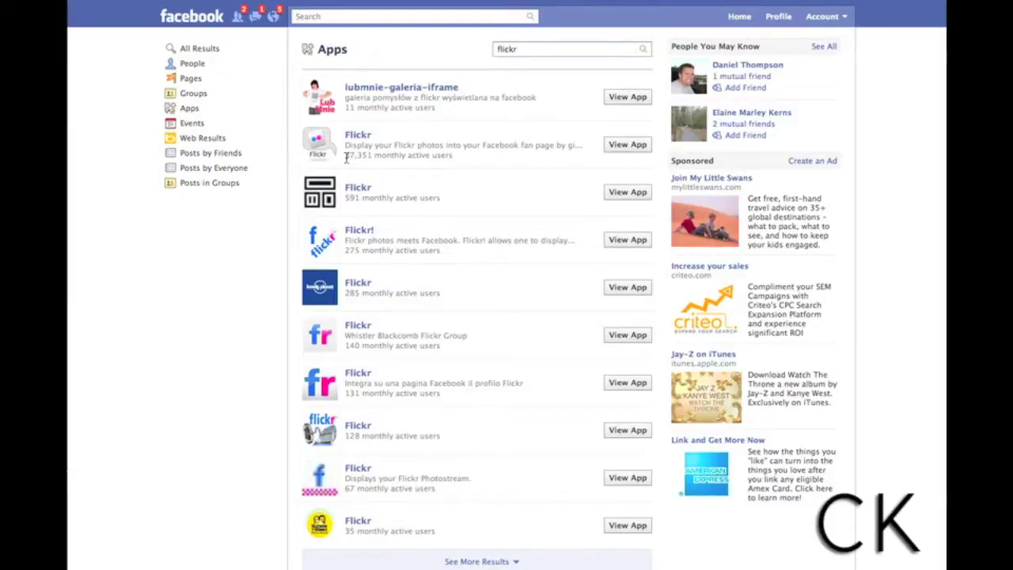
left_click_drag(346, 158, 357, 156)
left_click(376, 156)
Add the Flickr app to the consulting-services Page from the Pages list, then close it
left_click(358, 136)
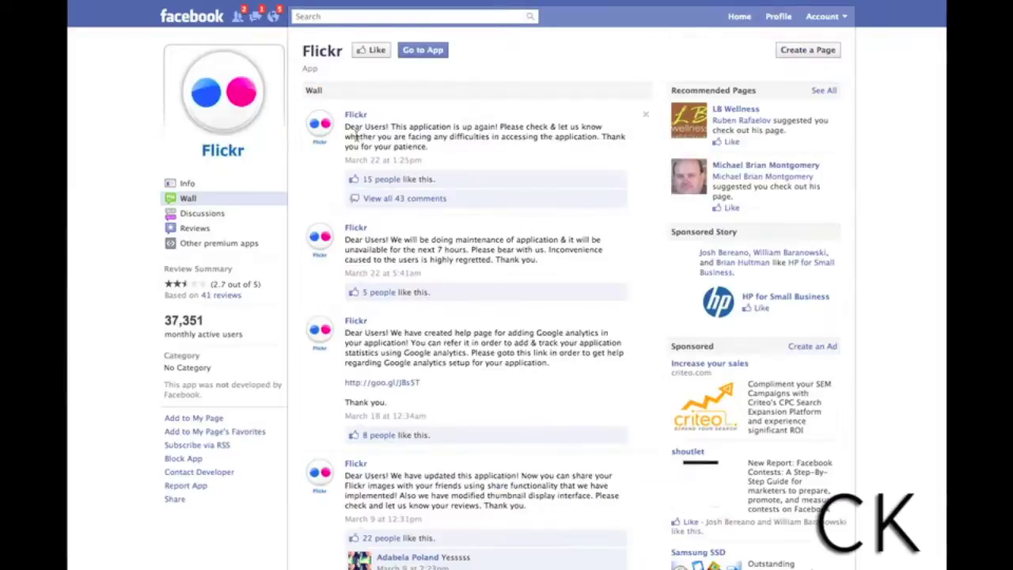
scroll(168, 220, "down", 2)
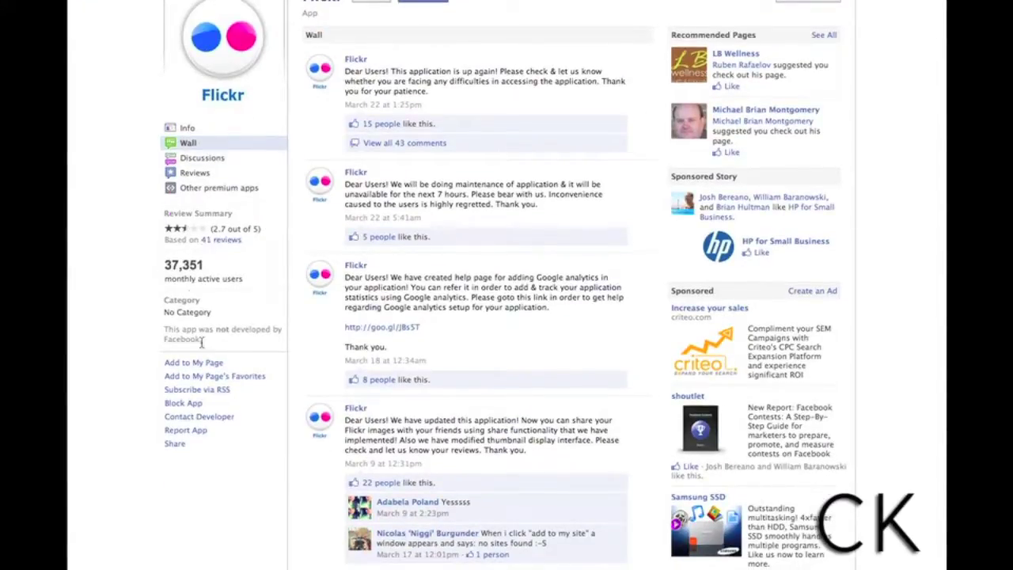
left_click(199, 364)
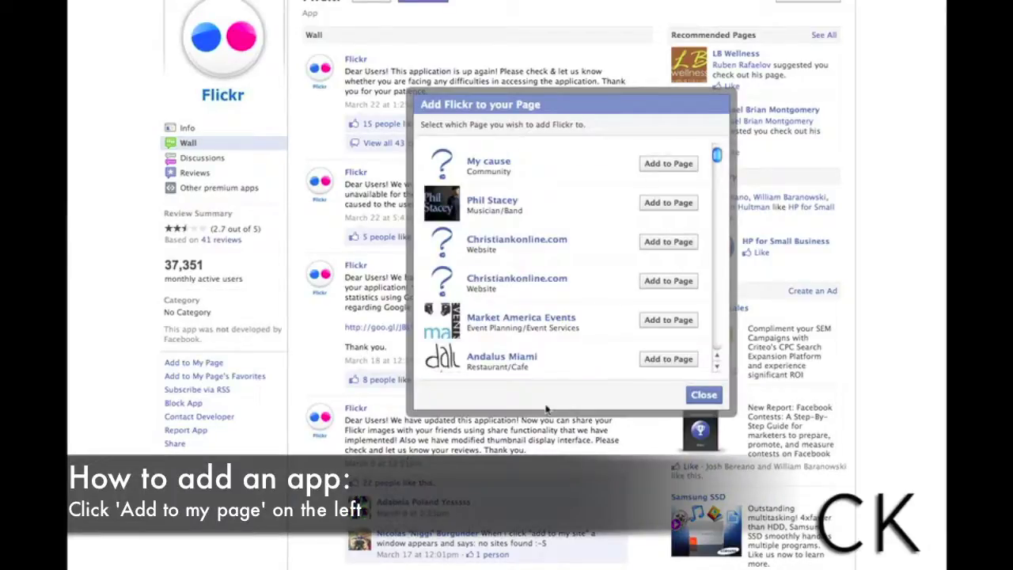
scroll(554, 332, "down", 15)
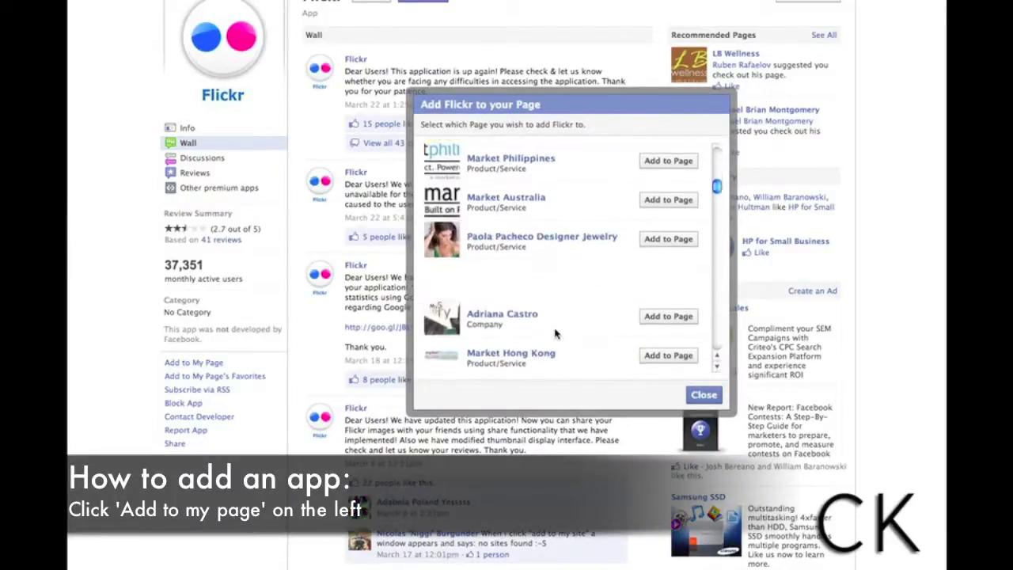
scroll(554, 333, "down", 15)
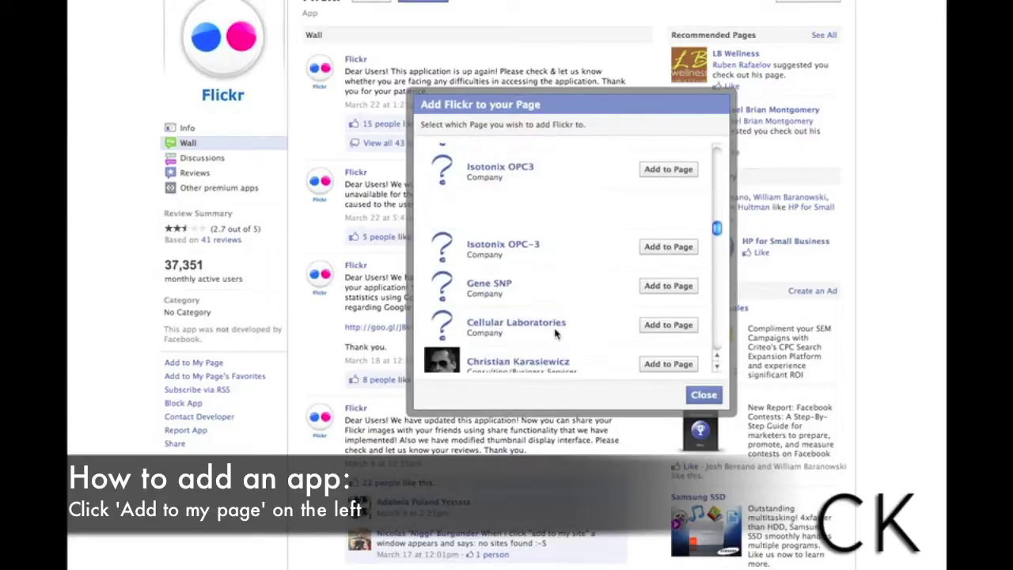
scroll(553, 333, "down", 4)
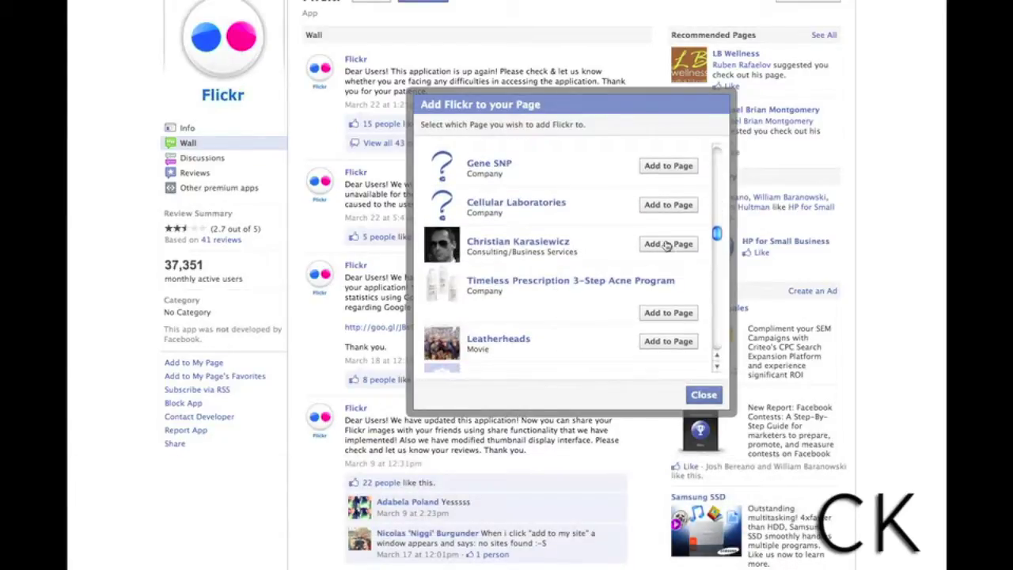
left_click(667, 246)
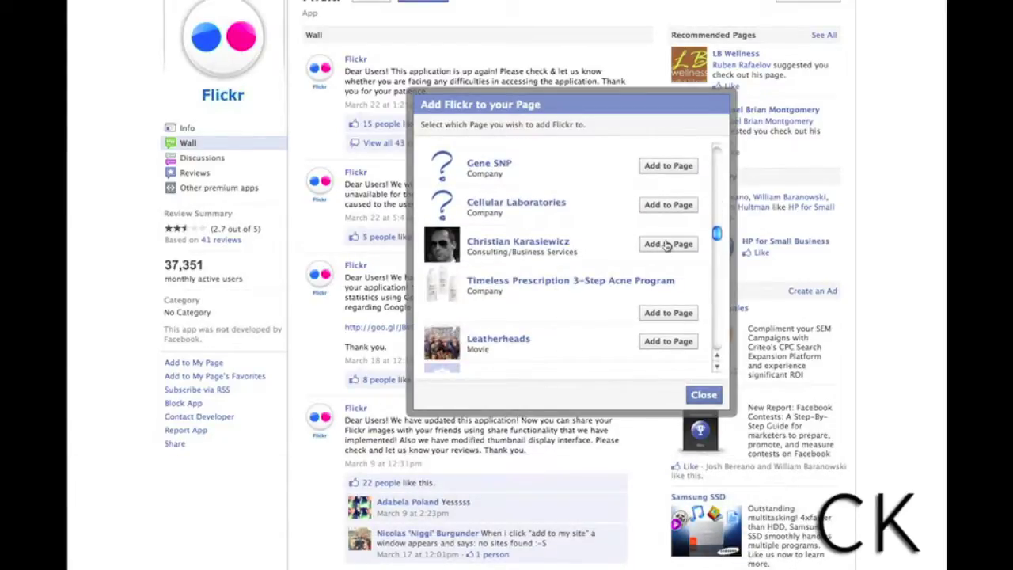
left_click(704, 395)
scroll(338, 38, "up", 2)
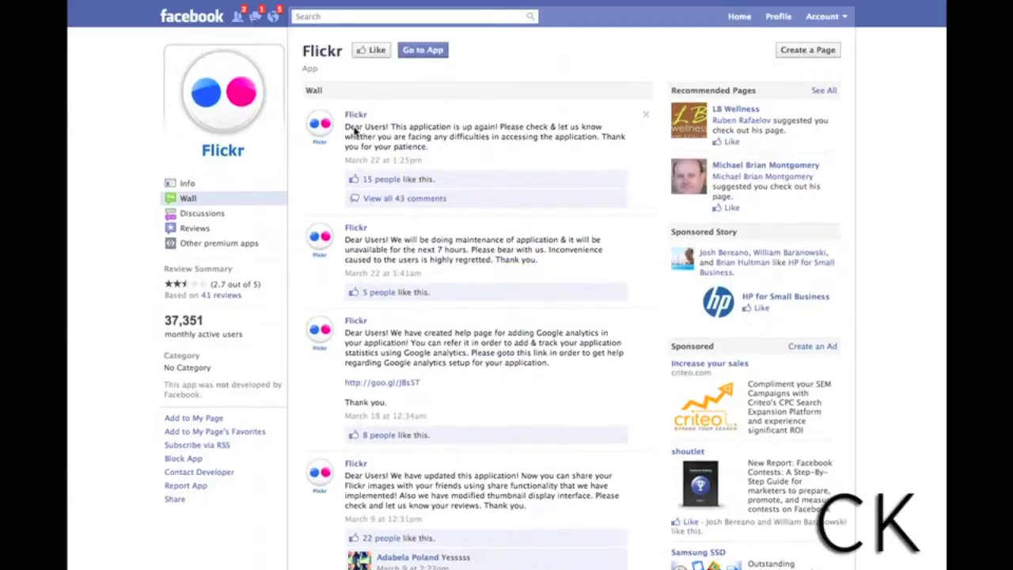
Open the consulting-services Page through search and show its Flickr tab from the More list
left_click(339, 17)
type("chrisi")
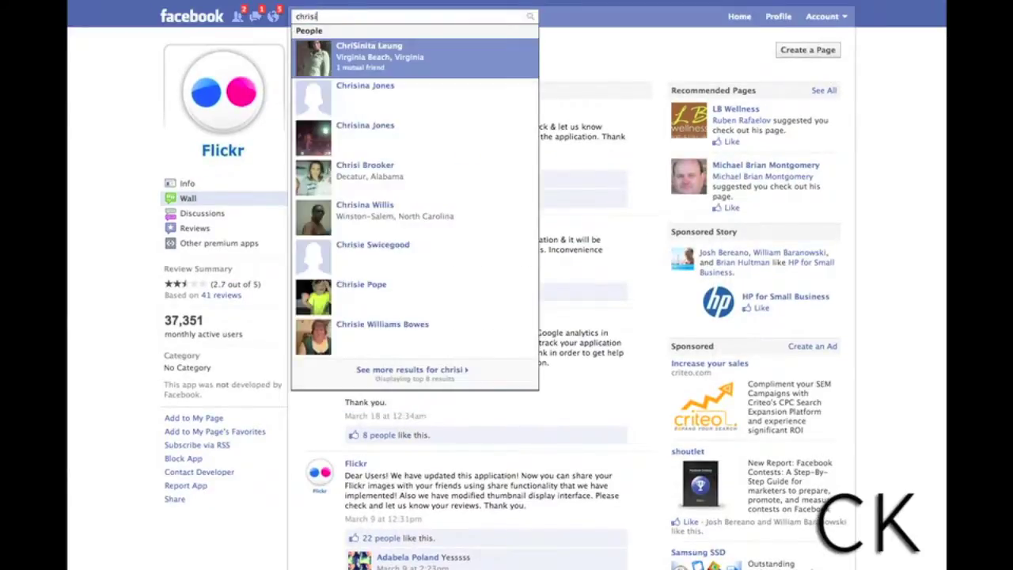
key("BackSpace")
type("k")
key("Return")
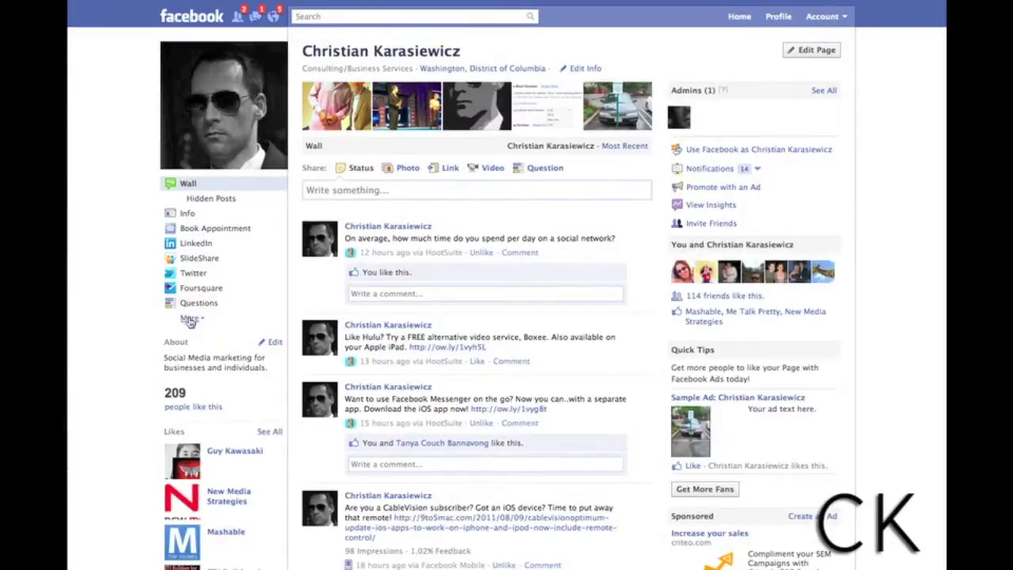
left_click(189, 319)
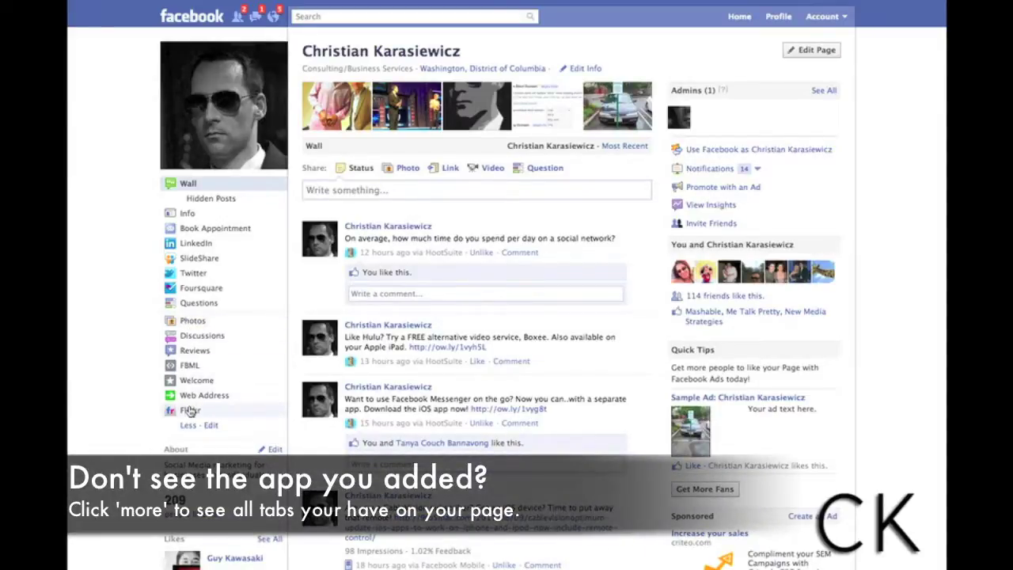
left_click(190, 411)
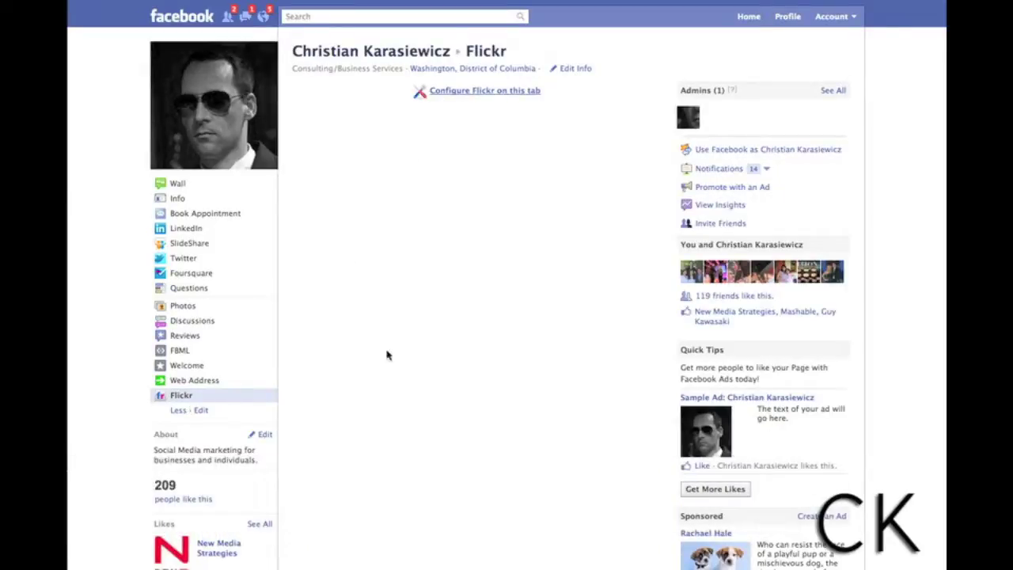
Reorder the Page's tabs so Flickr sits between Foursquare and Questions
left_click(200, 410)
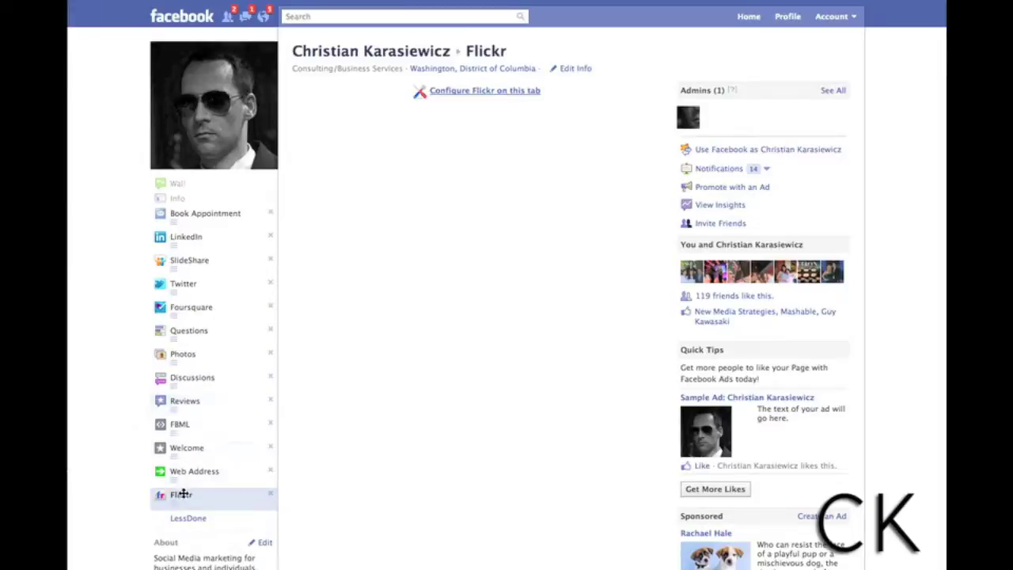
left_click_drag(181, 497, 191, 330)
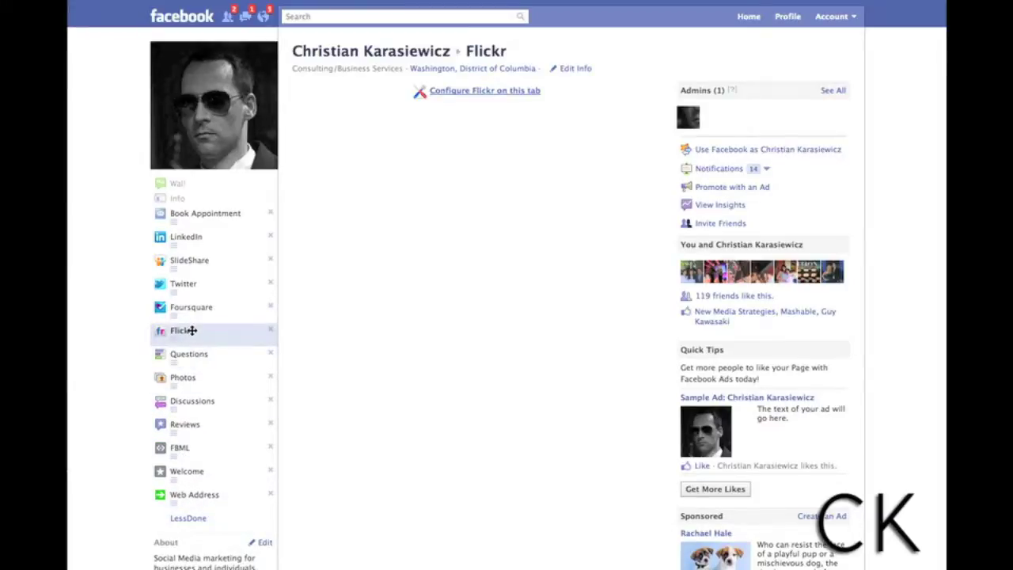
left_click(196, 518)
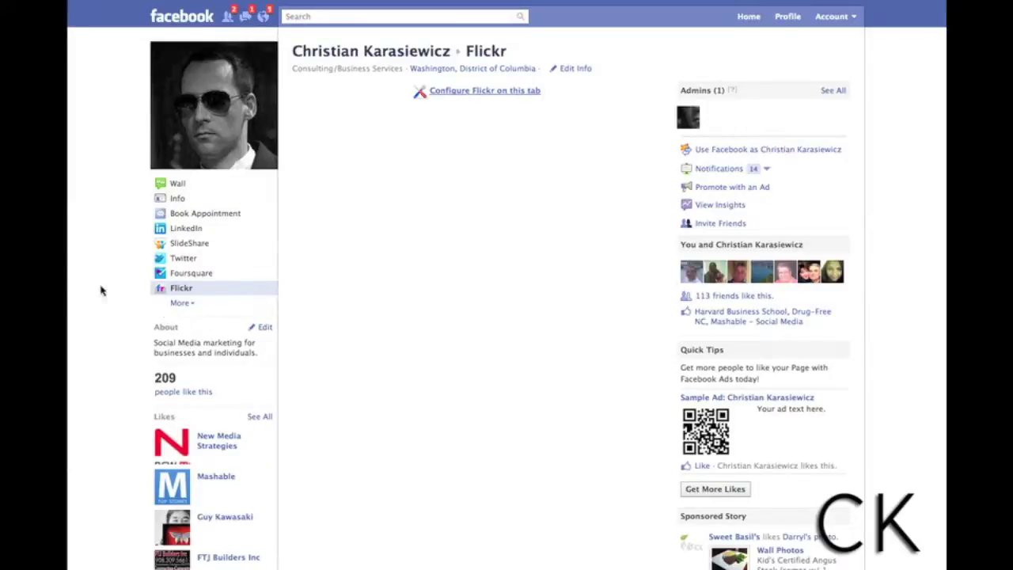
left_click(178, 304)
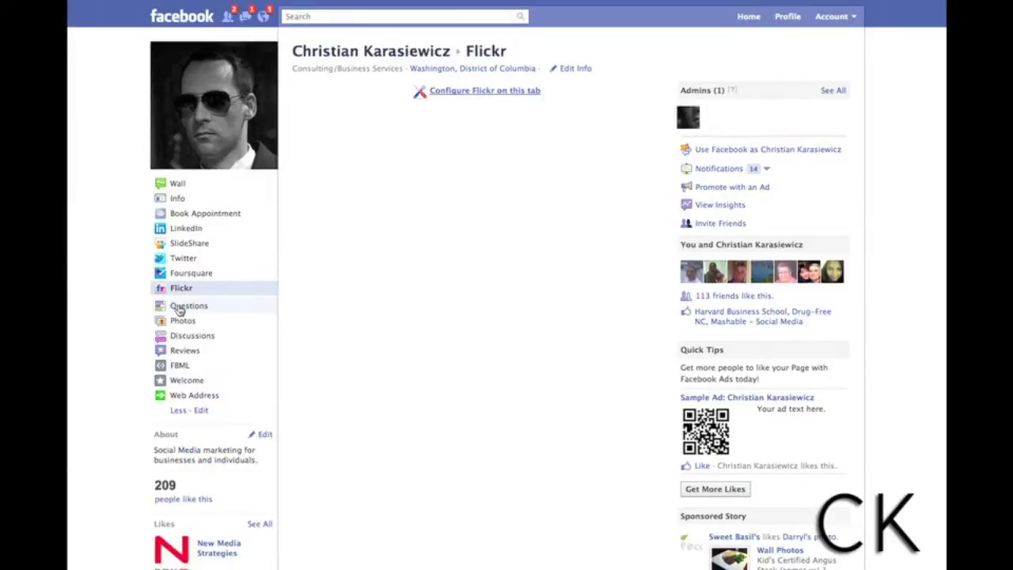
Hide the Flickr tab from the Page's tab list and return to the Page's wall
left_click(200, 411)
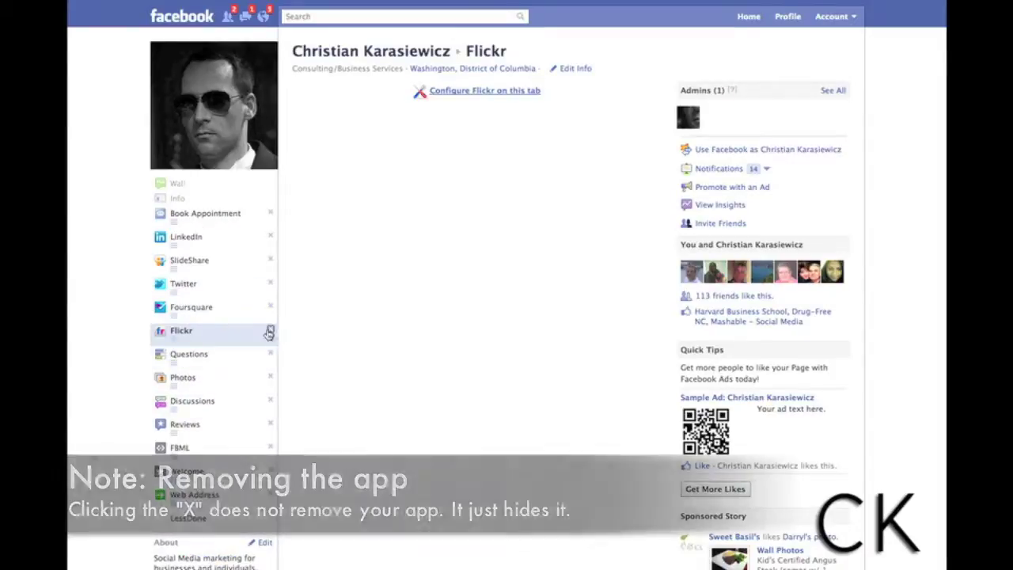
left_click(270, 332)
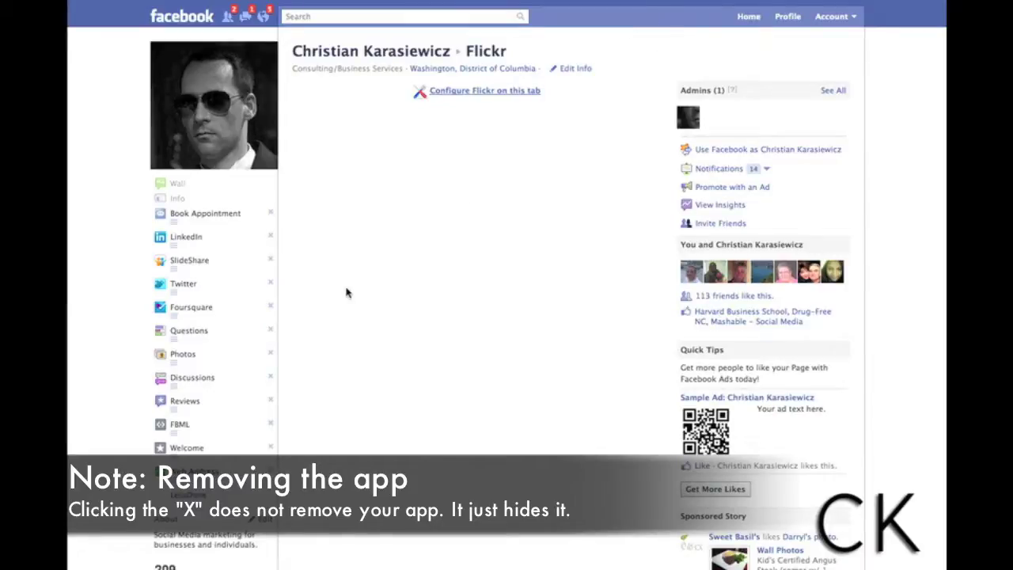
left_click(183, 495)
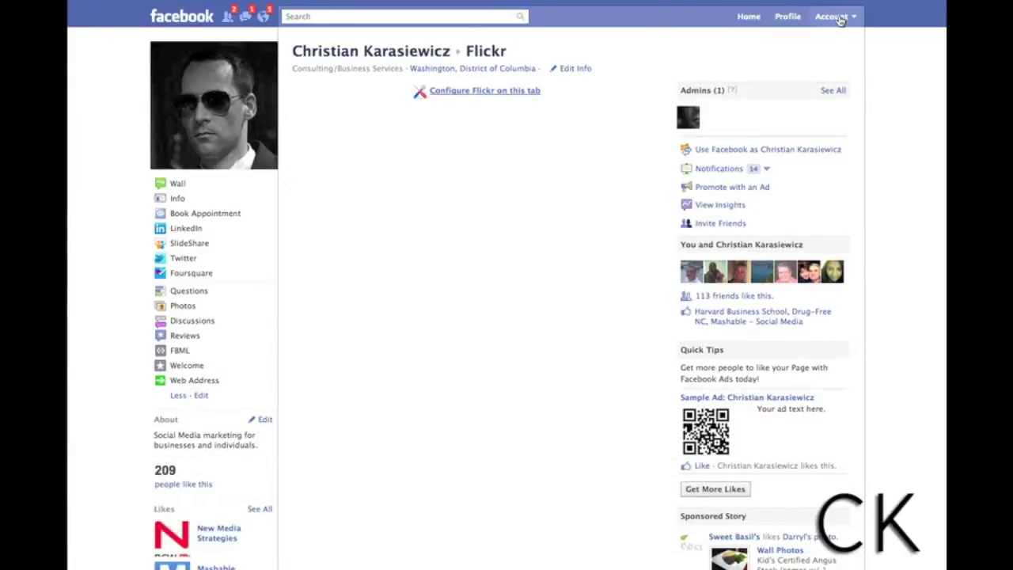
left_click(840, 20)
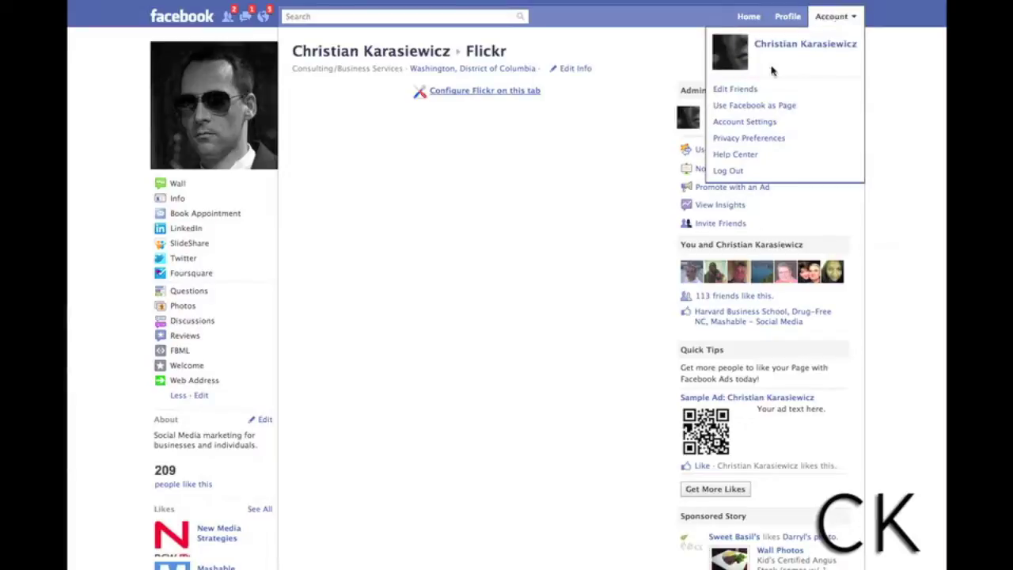
left_click(834, 21)
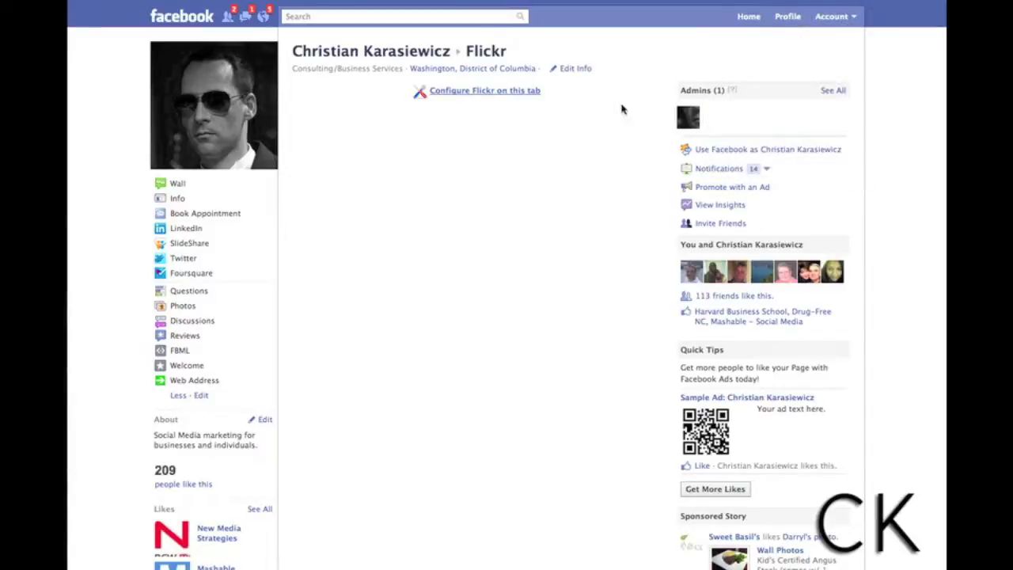
left_click(240, 141)
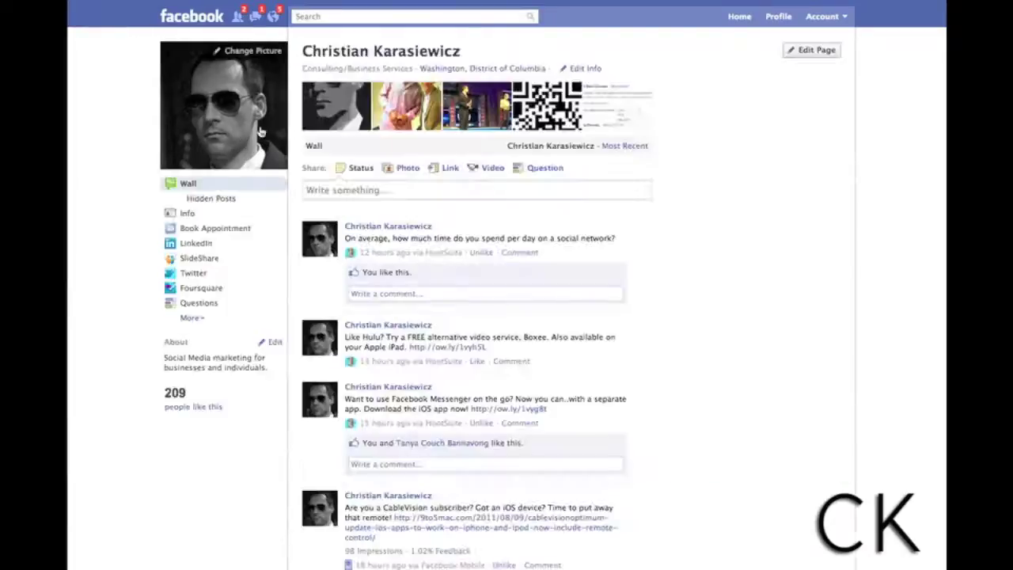
Remove Flickr from the Page's Added Apps list in the Page settings
left_click(808, 52)
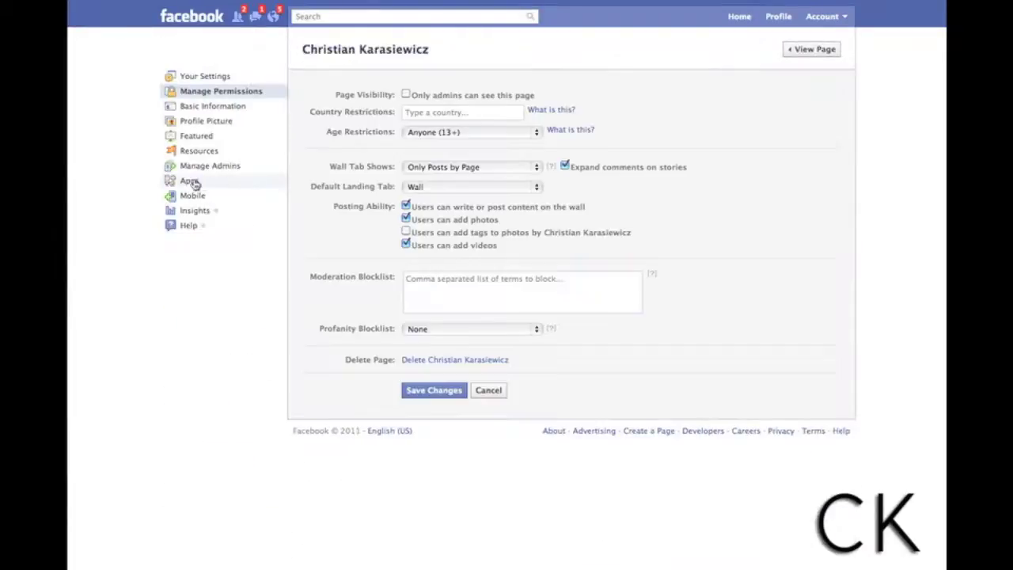
left_click(190, 182)
scroll(475, 301, "down", 15)
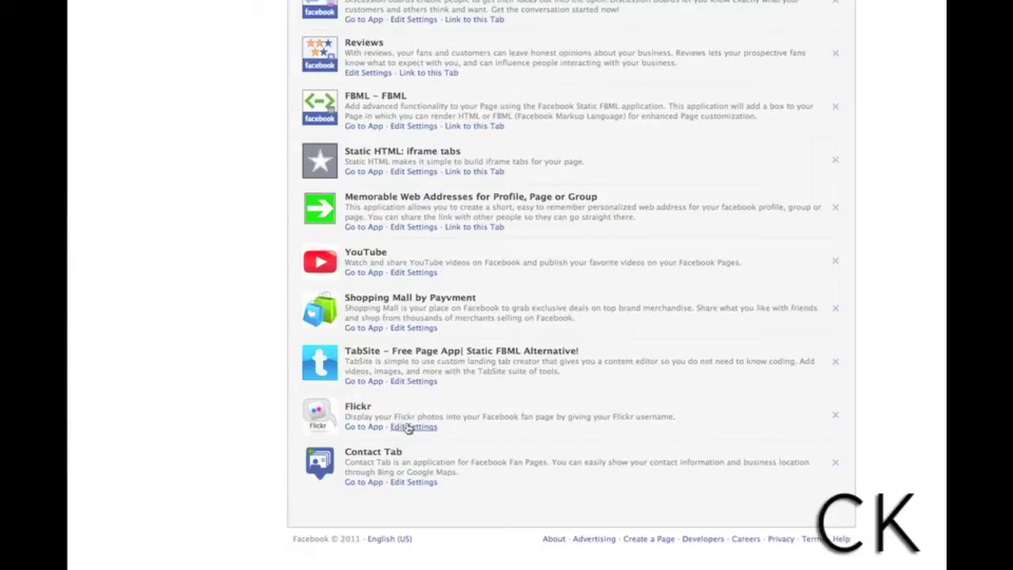
left_click(835, 417)
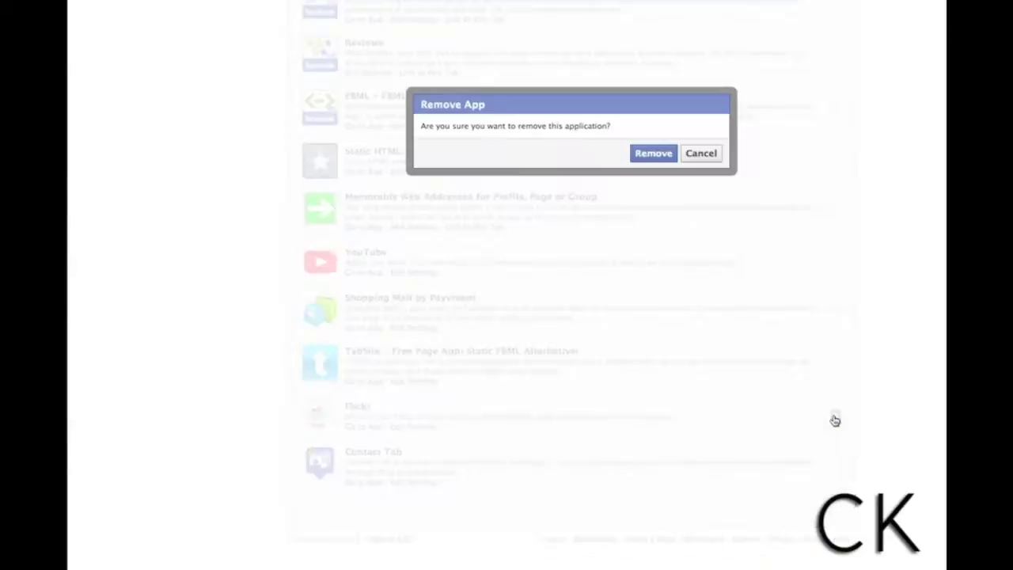
left_click(692, 154)
scroll(698, 333, "up", 1)
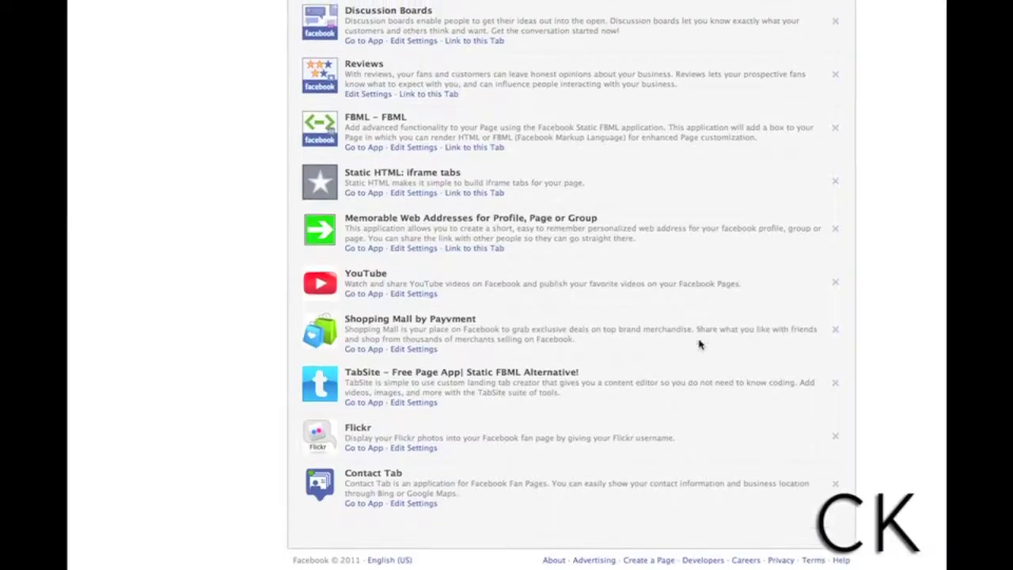
left_click(837, 440)
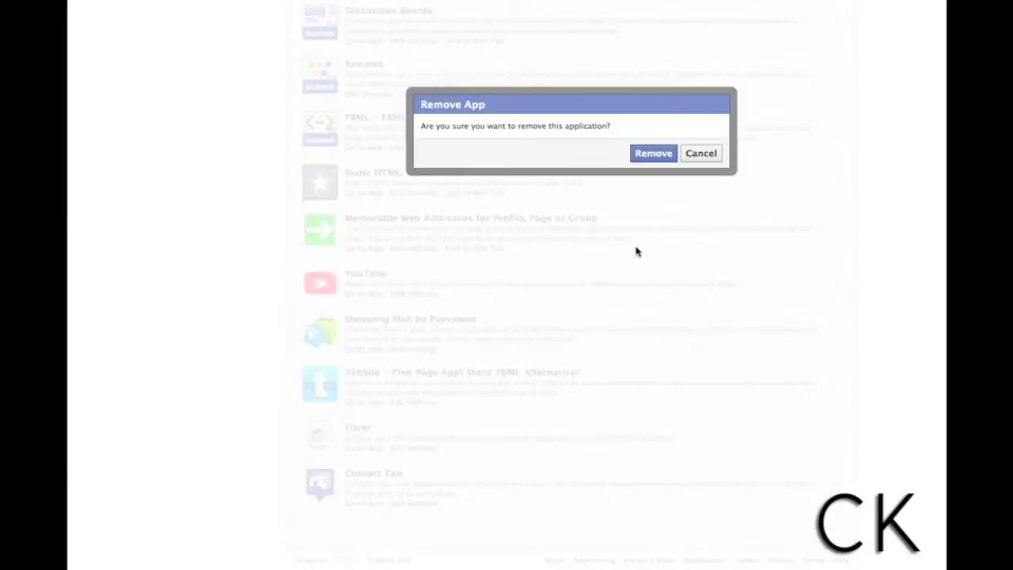
left_click(652, 153)
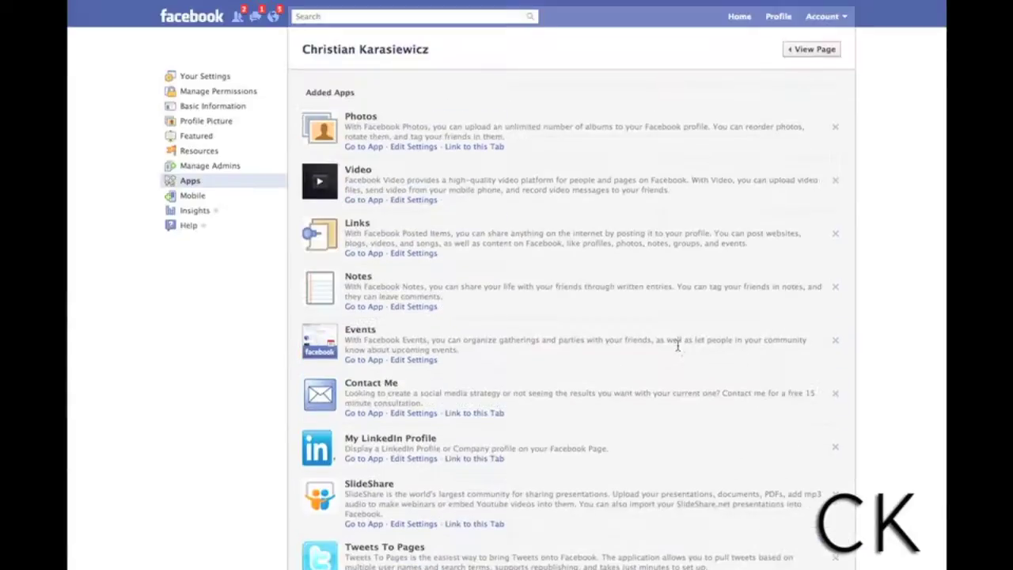
Open Privacy Preferences and the Apps and Websites settings, showing 111 apps in use
left_click(825, 17)
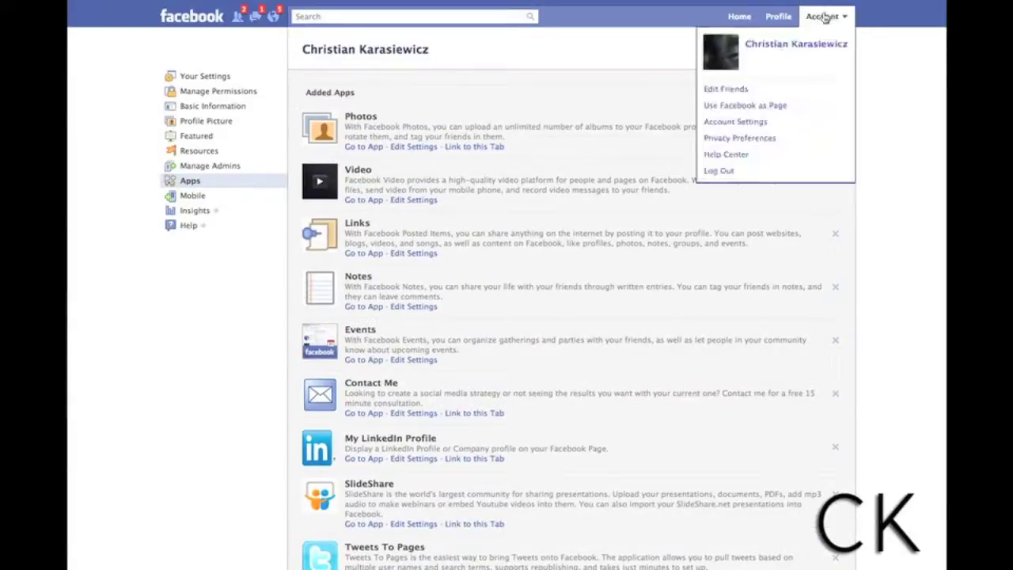
left_click(747, 140)
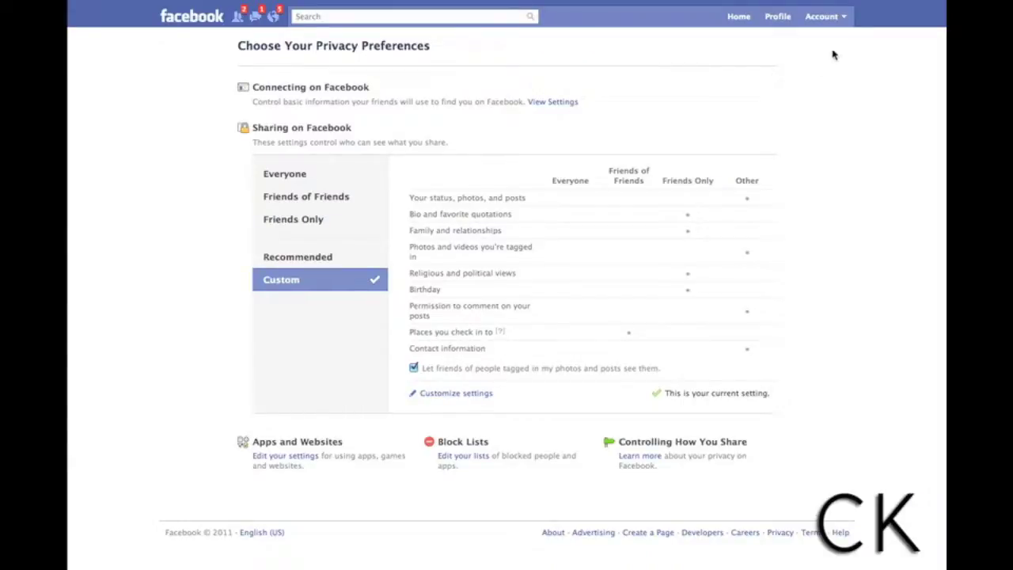
left_click(823, 22)
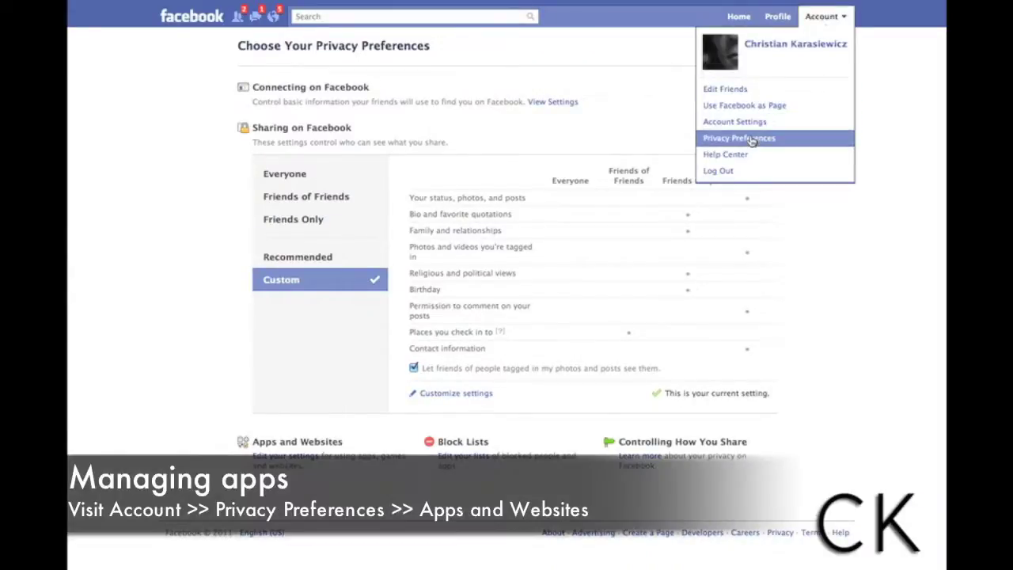
left_click(870, 241)
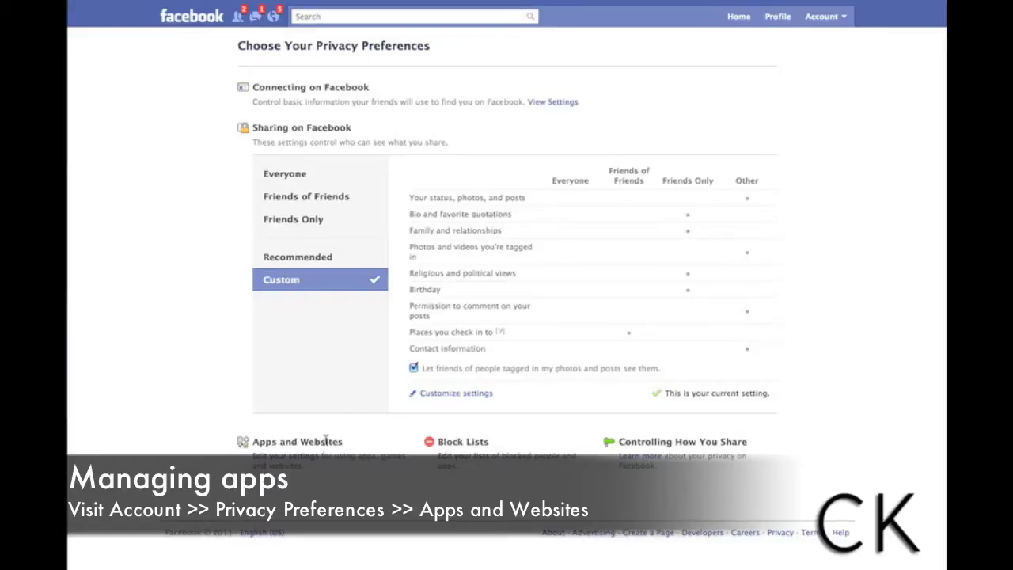
left_click(279, 463)
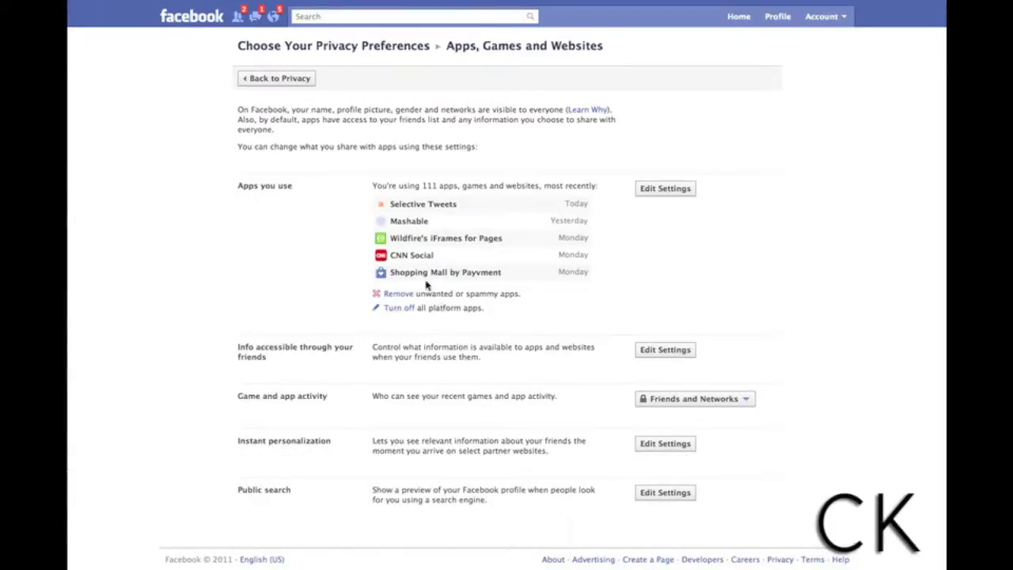
triple_click(430, 185)
left_click(465, 170)
Open the full authorized-apps list and show the Horoscopes app's permissions
left_click(665, 189)
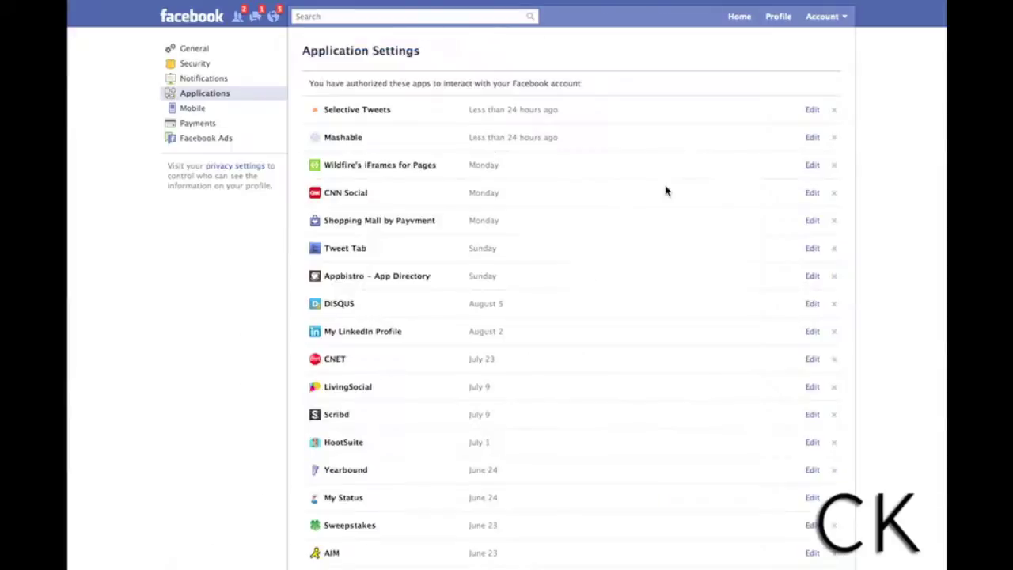
scroll(666, 190, "down", 10)
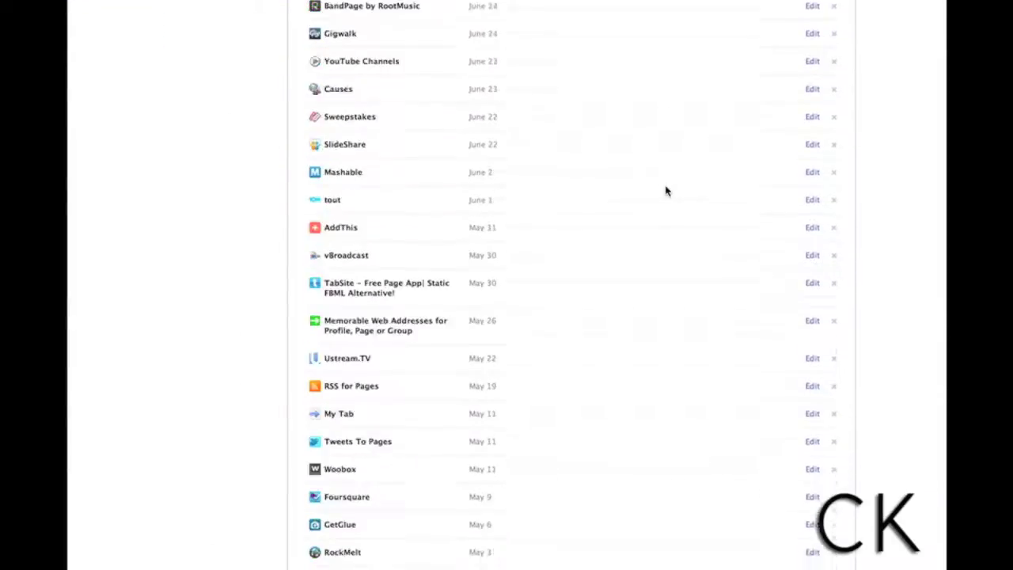
scroll(665, 190, "down", 20)
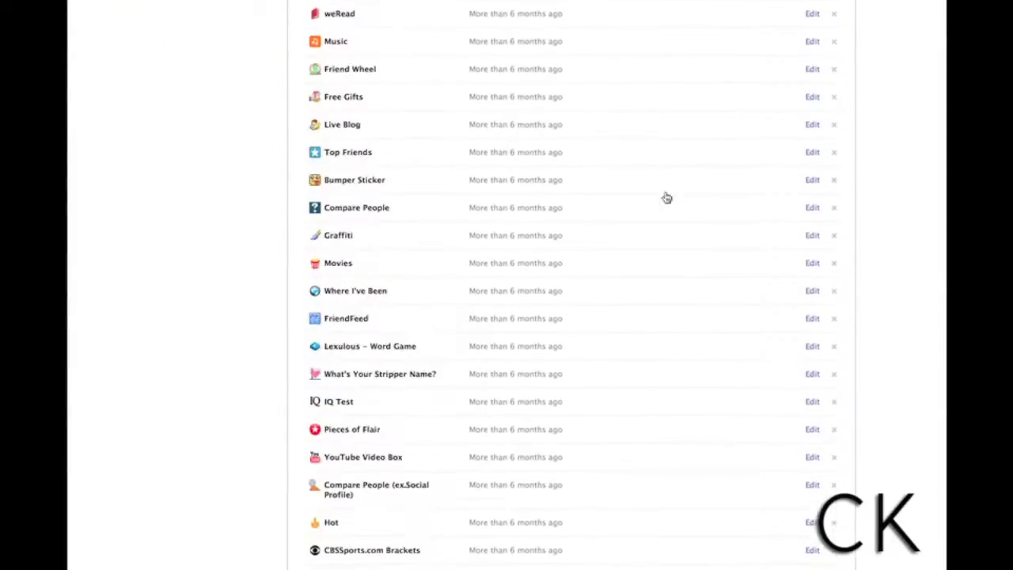
scroll(665, 197, "down", 3)
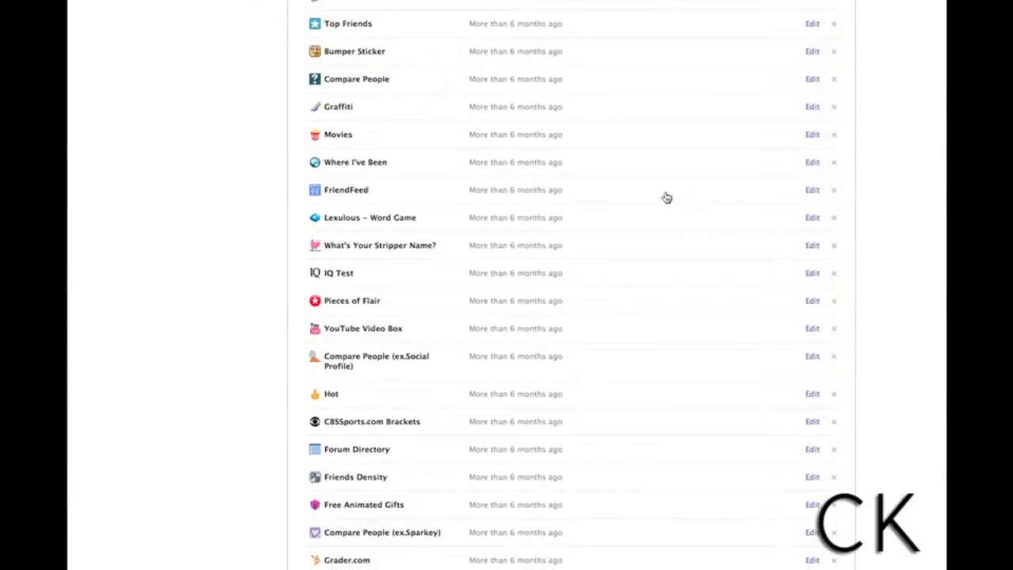
scroll(666, 197, "up", 14)
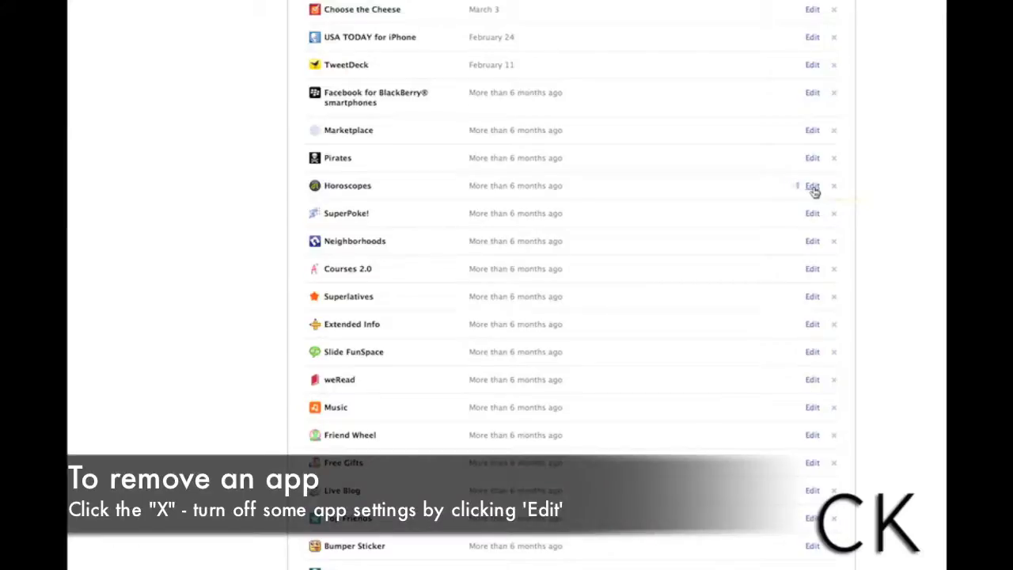
left_click(812, 186)
Remove Horoscopes from the authorized apps, confirming and acknowledging the removal
scroll(700, 227, "down", 3)
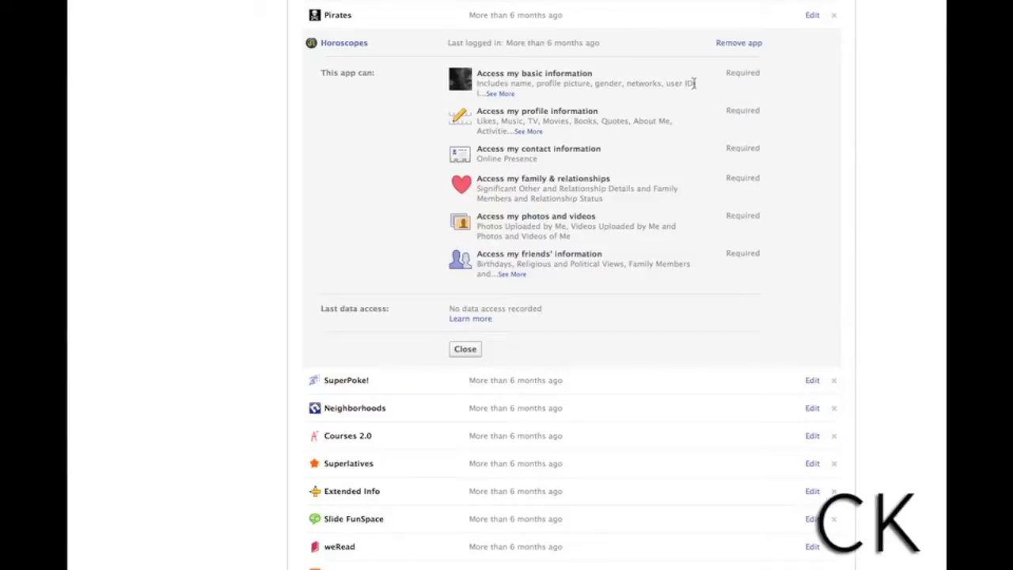
left_click(730, 44)
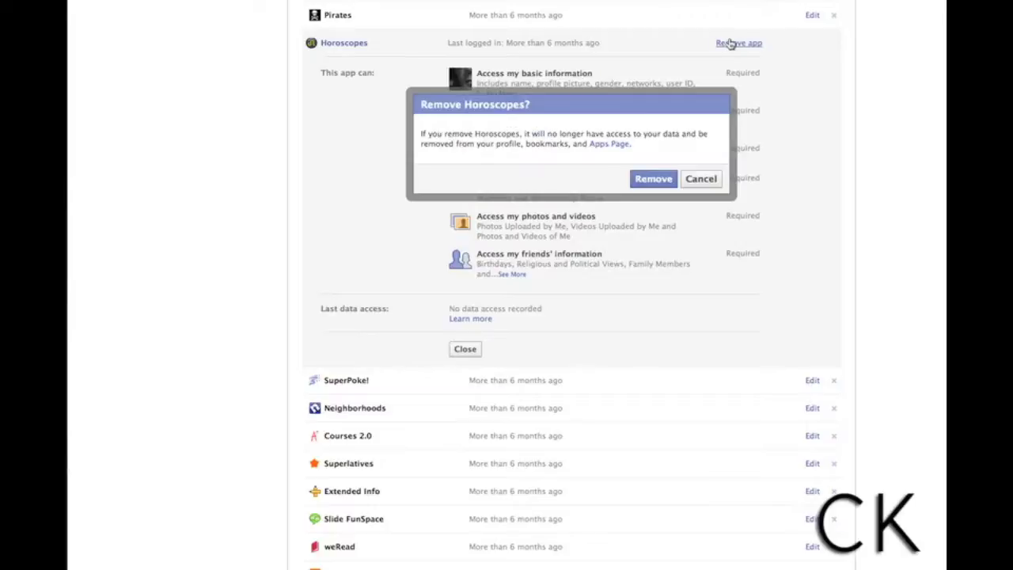
left_click(654, 180)
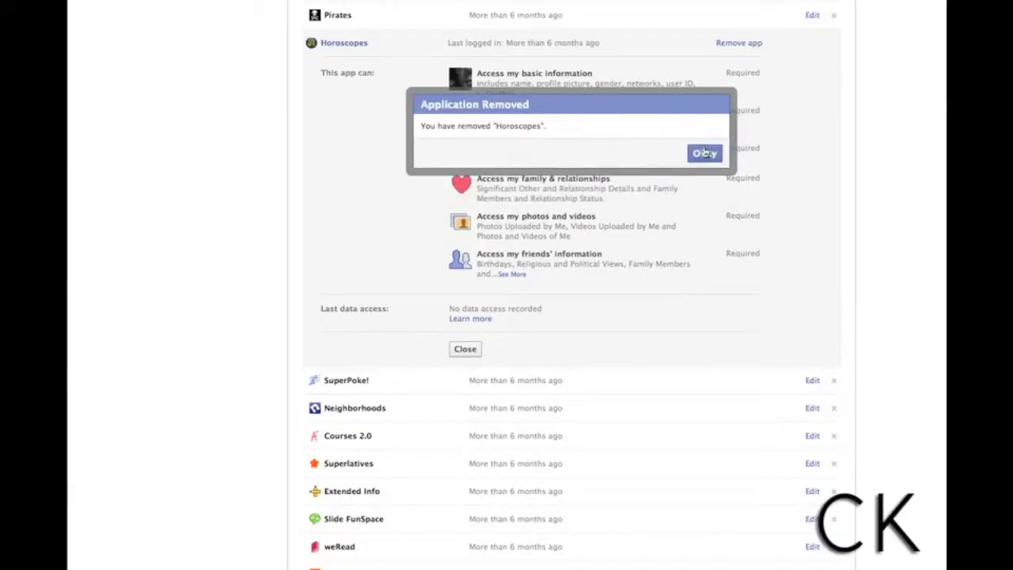
left_click(704, 152)
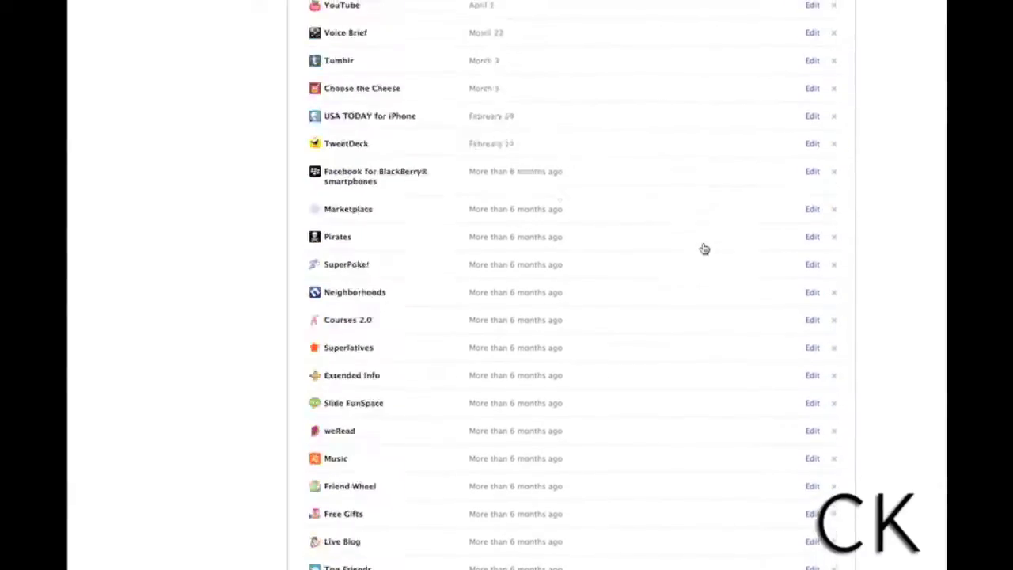
scroll(704, 249, "up", 15)
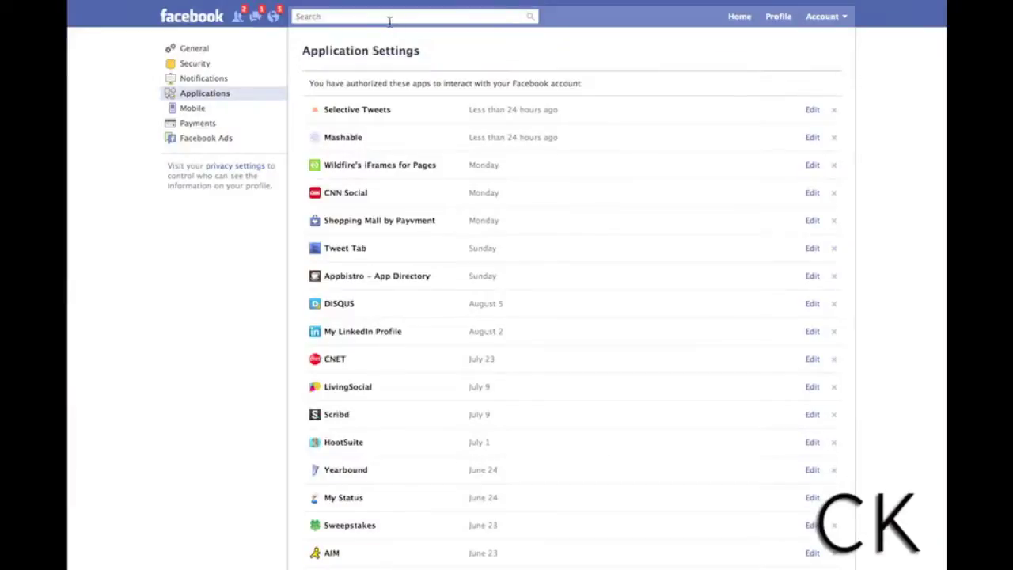